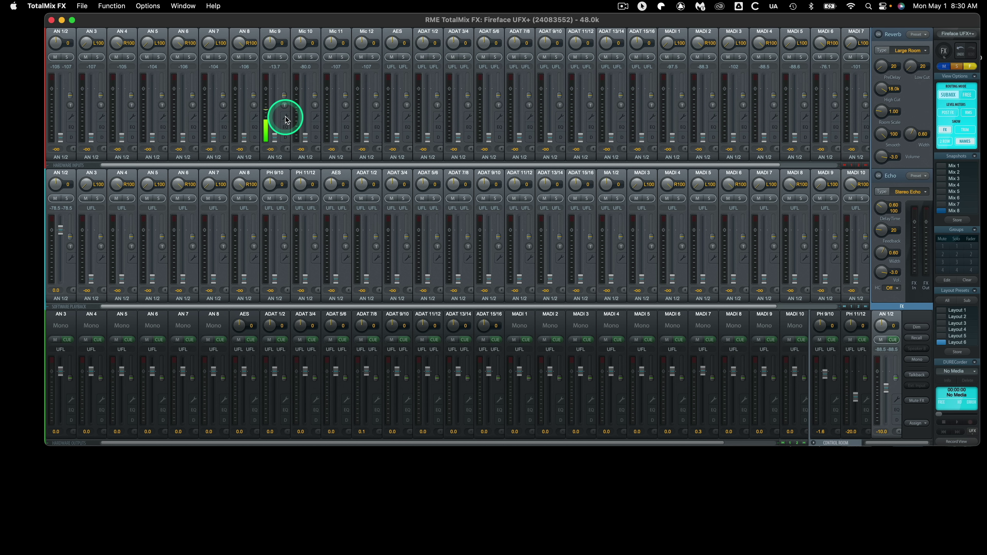
# Expand the channel settings of the Mic 9 hardware input.
pyautogui.click(286, 118)
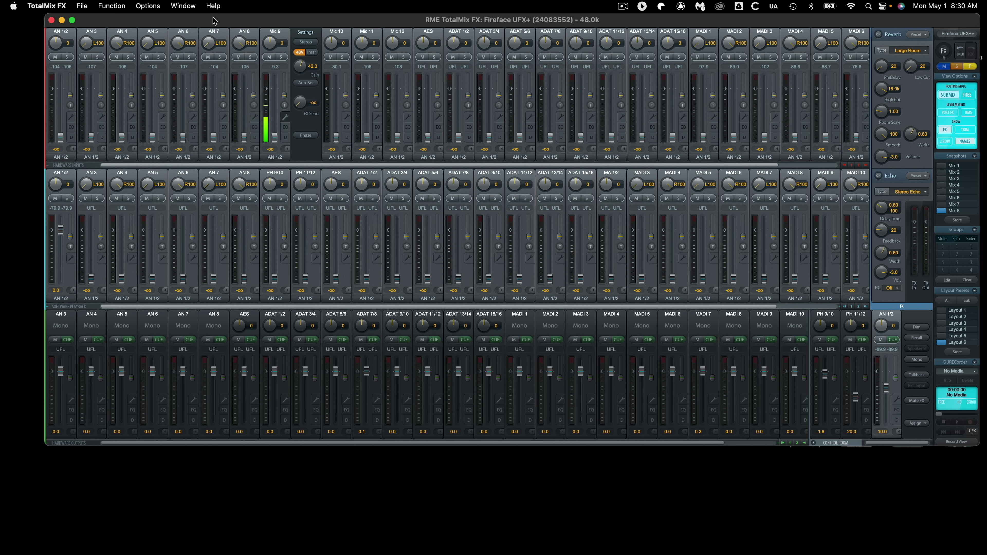
# Compare the basic operational modes by selecting Digital Audio Workstation Mode, and return to Full Mode.
pyautogui.click(148, 6)
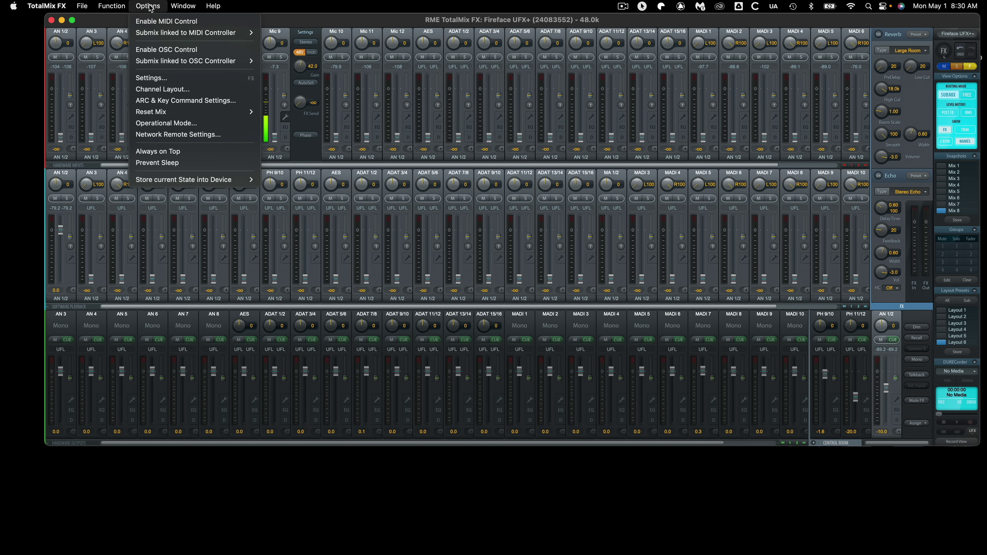
pyautogui.moveTo(149, 7); pyautogui.dragTo(169, 128)
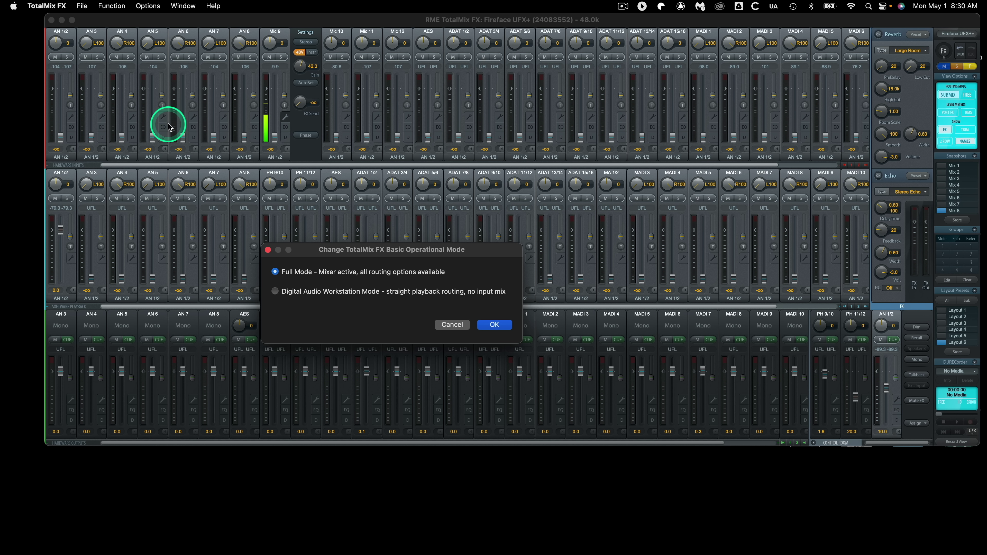
pyautogui.click(281, 293)
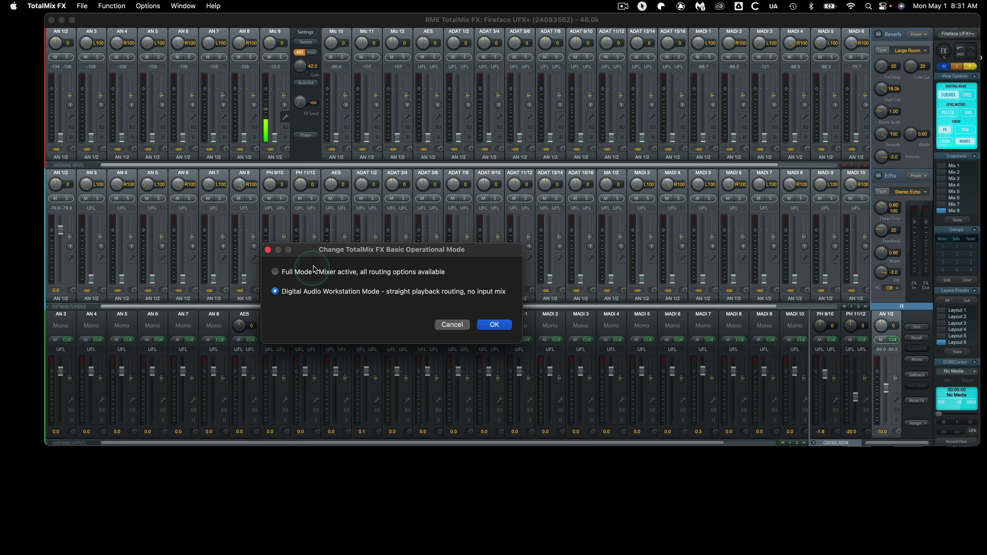
pyautogui.click(275, 272)
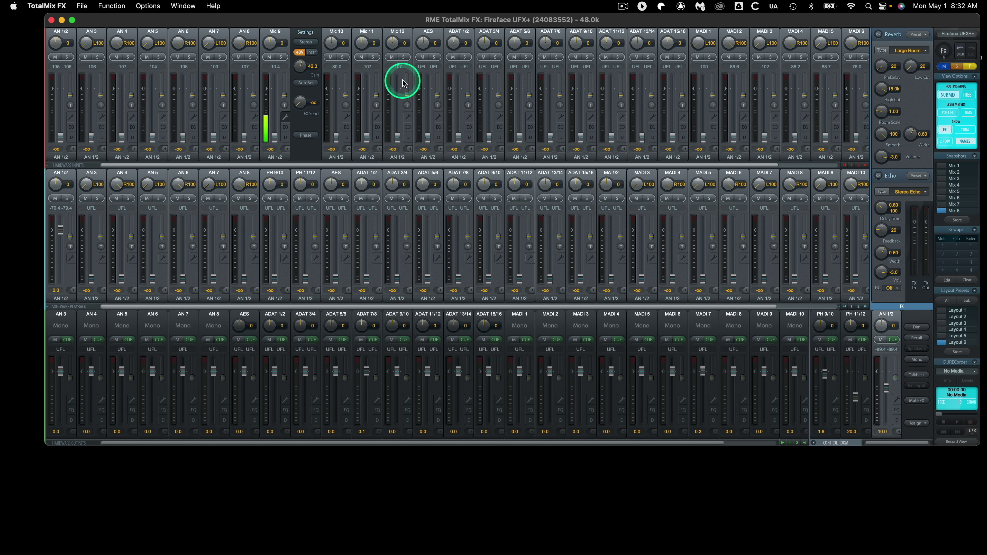
# Look through the hardware input channels as far as MA 21/22 and return to AN 1/2.
pyautogui.click(485, 168)
pyautogui.moveTo(485, 168); pyautogui.dragTo(498, 167)
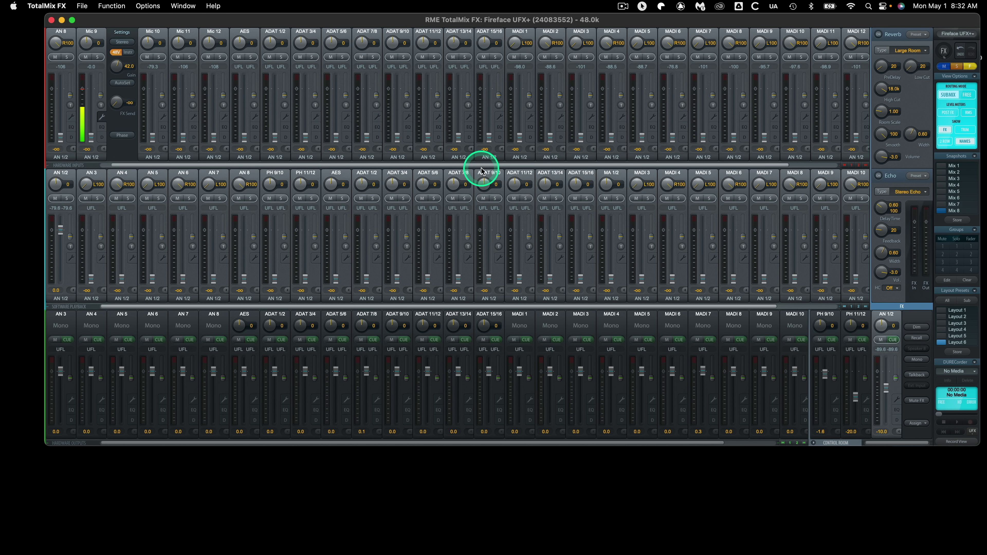
pyautogui.moveTo(481, 166); pyautogui.dragTo(494, 167)
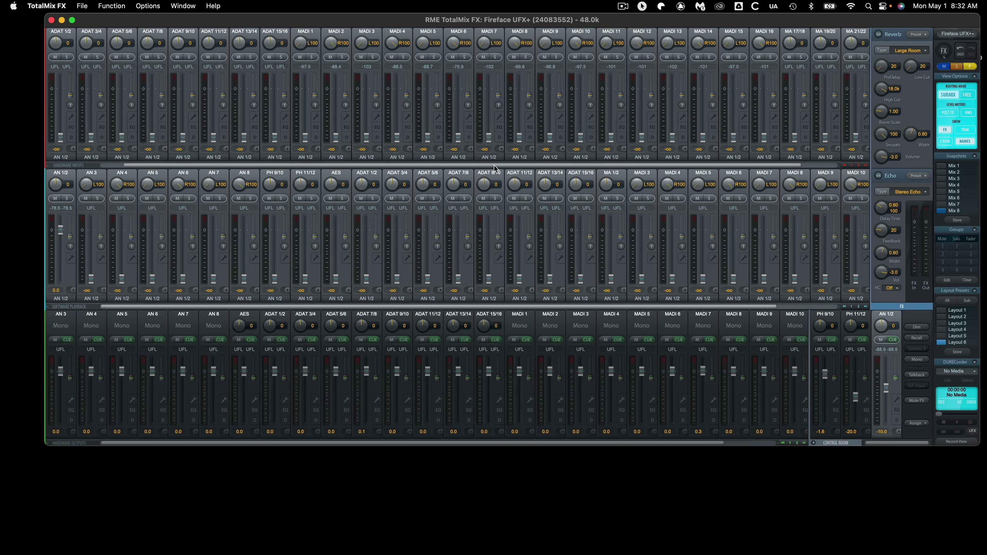
pyautogui.moveTo(494, 167); pyautogui.dragTo(271, 168)
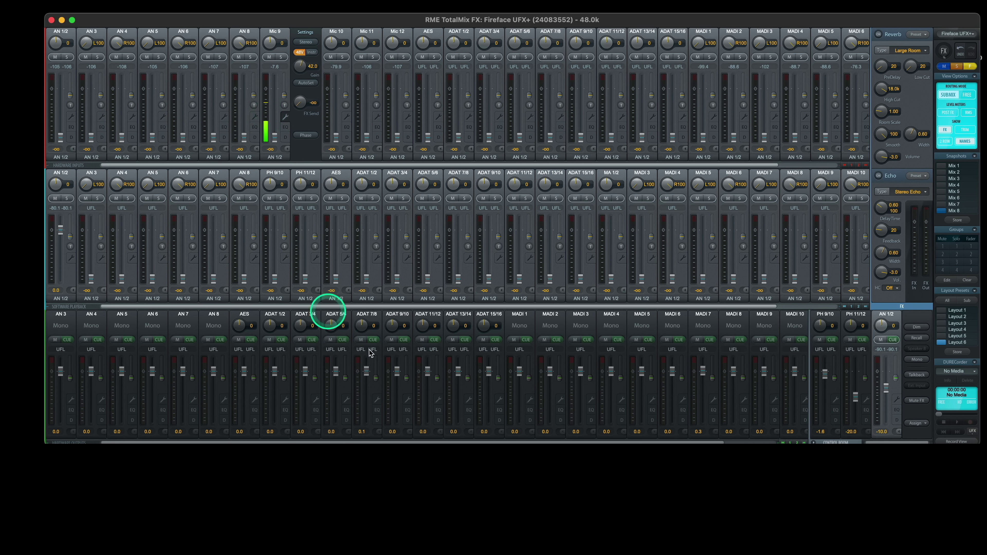
# Switch to Nuendo, view the project's MixConsole channels and inserts, and return to TotalMix FX.
pyautogui.press('super+Tab')
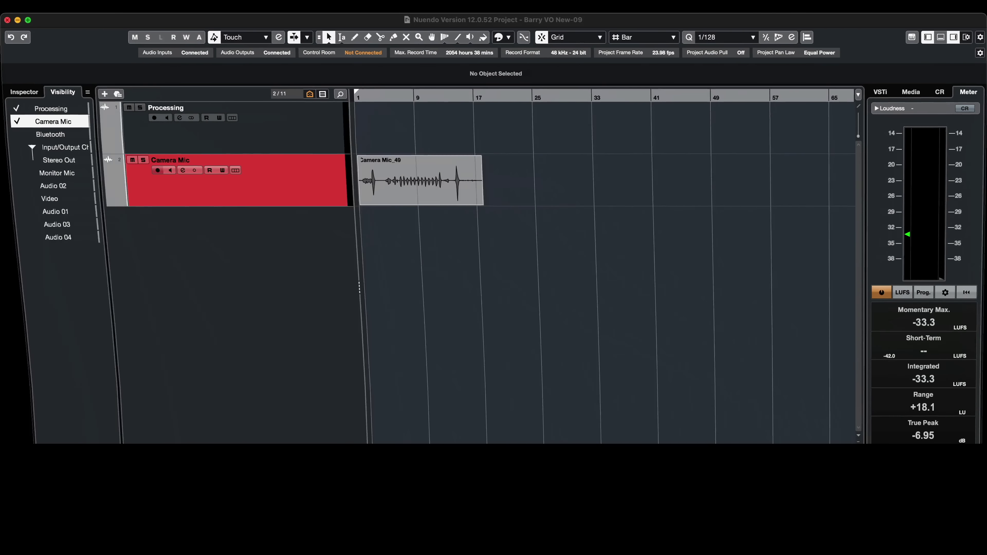
pyautogui.press('F3')
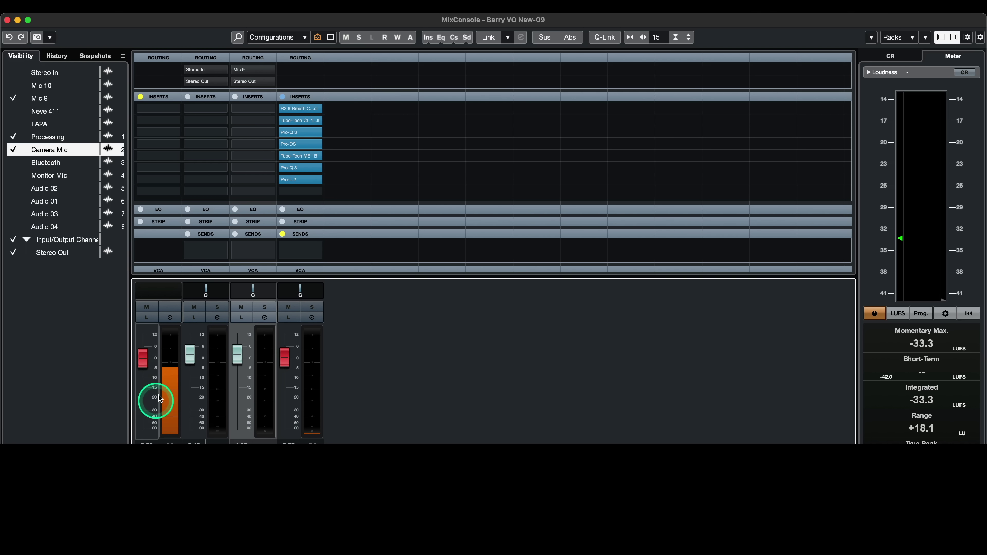
pyautogui.click(18, 20)
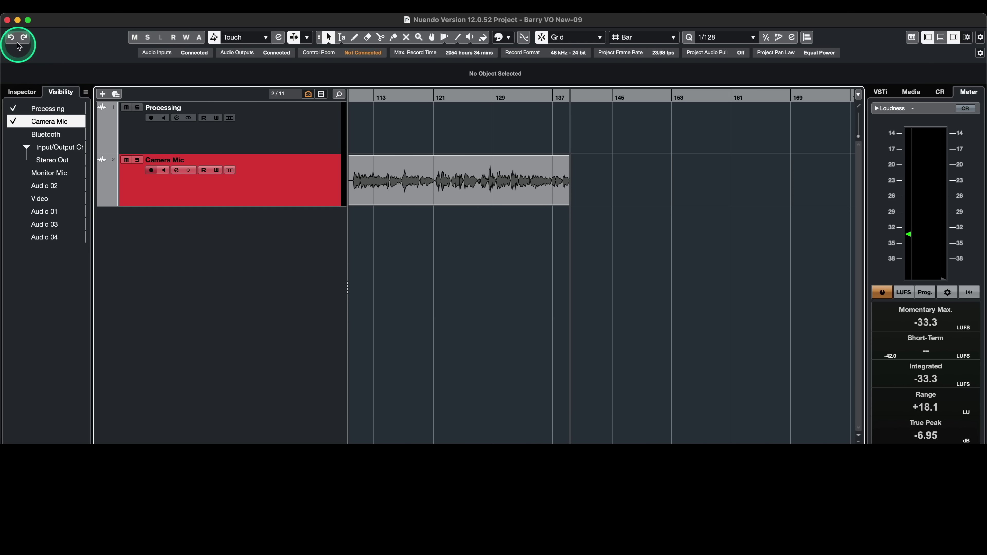
pyautogui.click(17, 20)
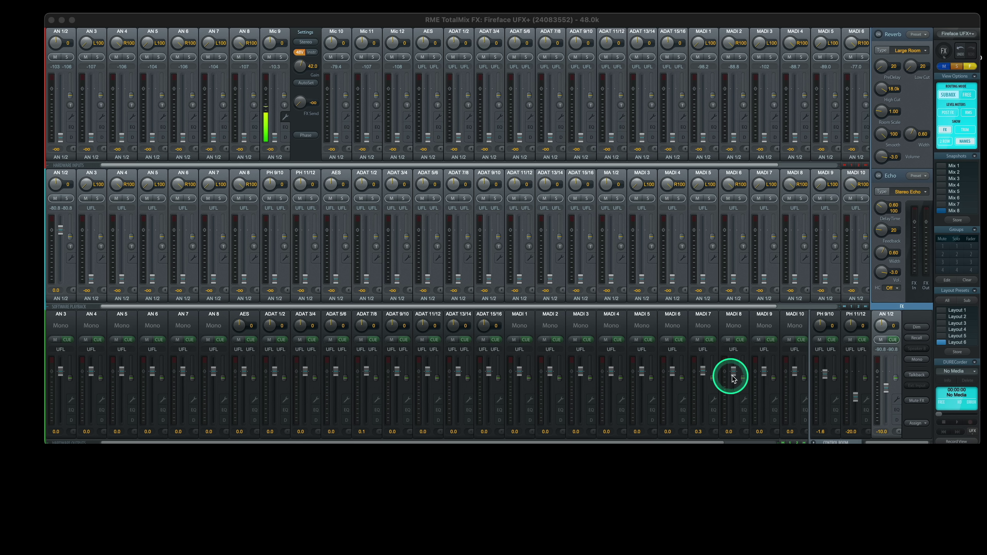
# Look over the hardware output channels.
pyautogui.moveTo(579, 441); pyautogui.dragTo(520, 441)
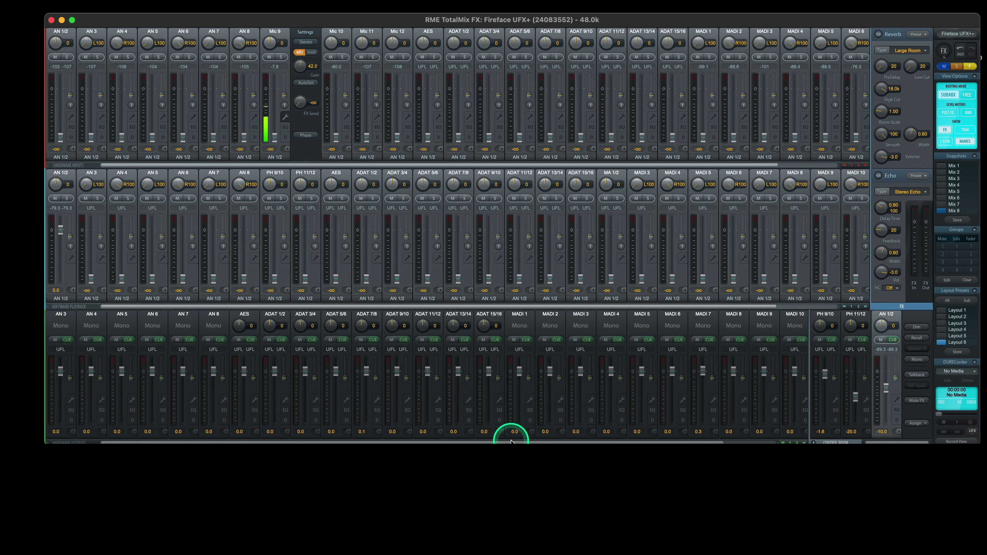
pyautogui.click(213, 313)
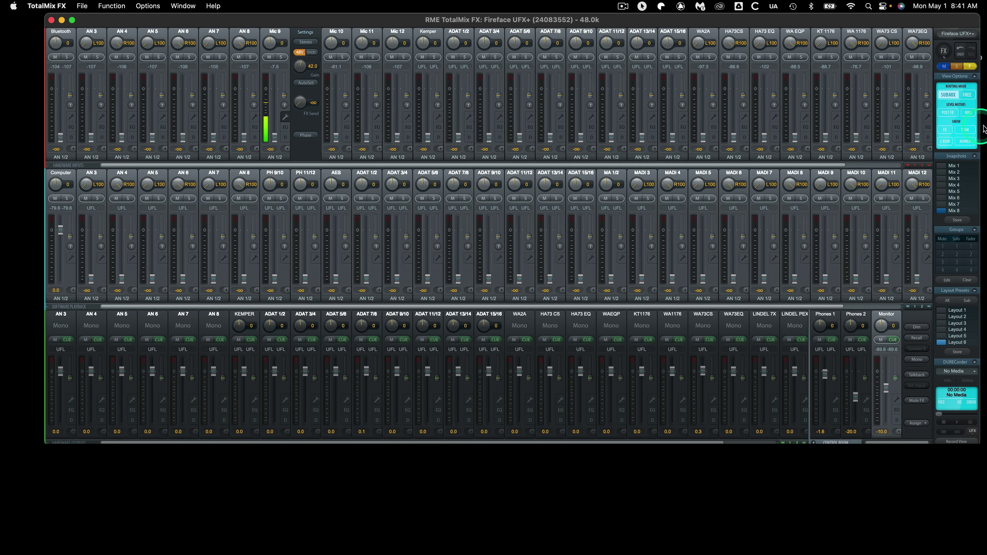
# Show the Reverb and Echo effects section and hide it again.
pyautogui.click(945, 134)
pyautogui.click(945, 131)
pyautogui.click(945, 131)
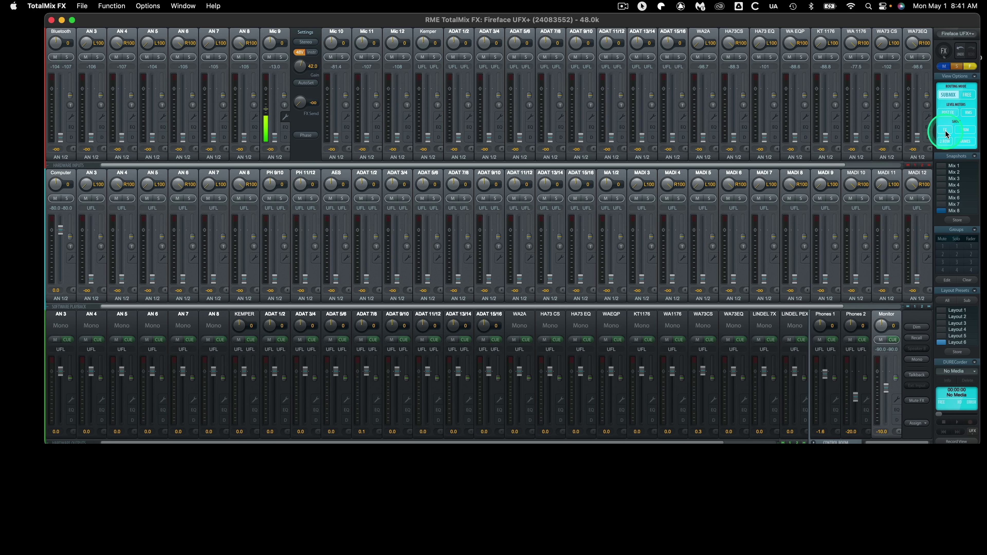
pyautogui.click(945, 132)
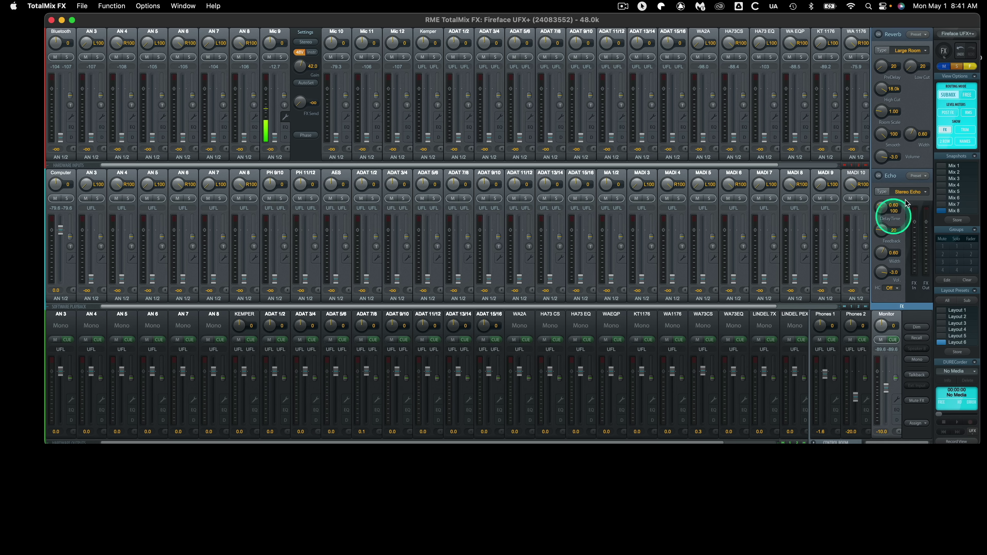
pyautogui.click(946, 130)
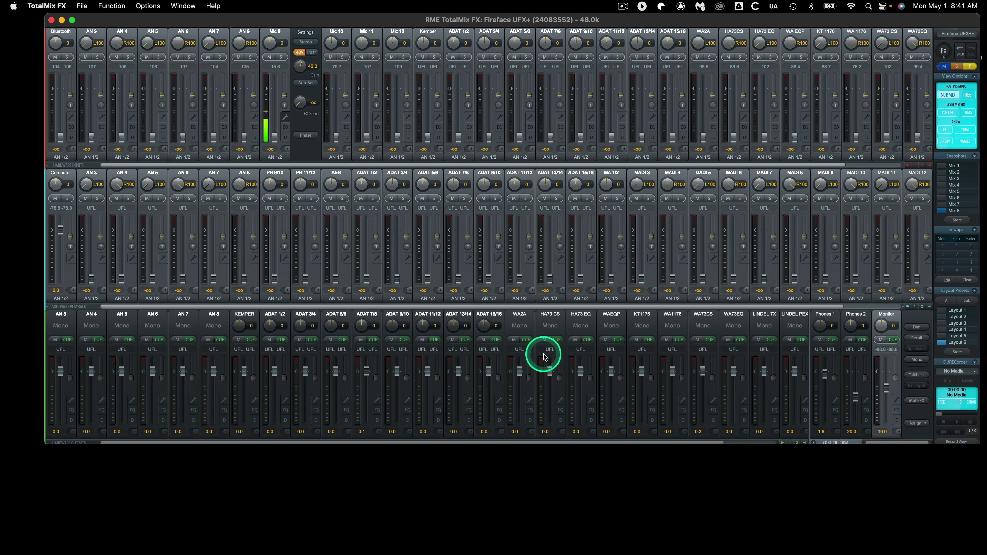
# Try the two-row mixer view, look through its inputs, playbacks and outputs, and restore the three-row view.
pyautogui.click(944, 140)
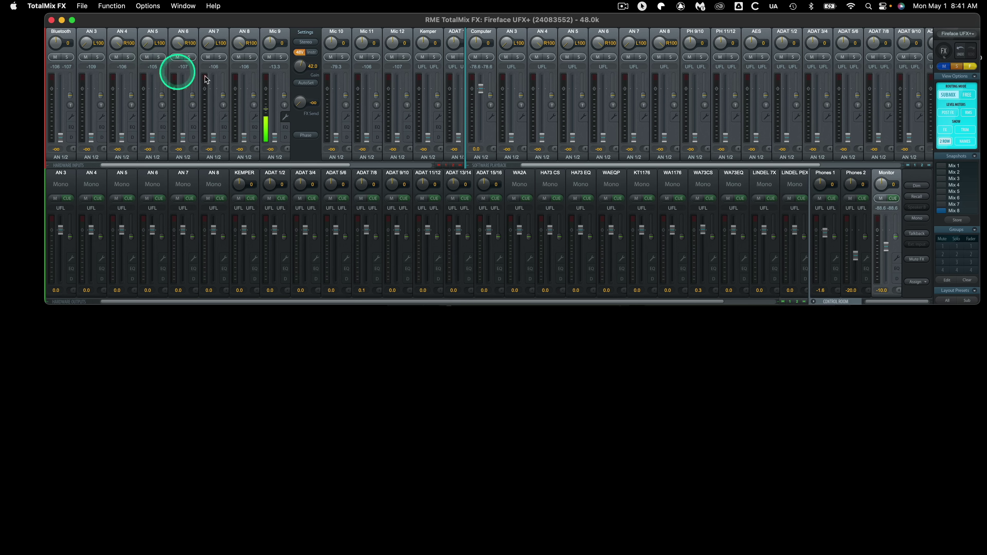
pyautogui.moveTo(160, 164); pyautogui.dragTo(93, 159)
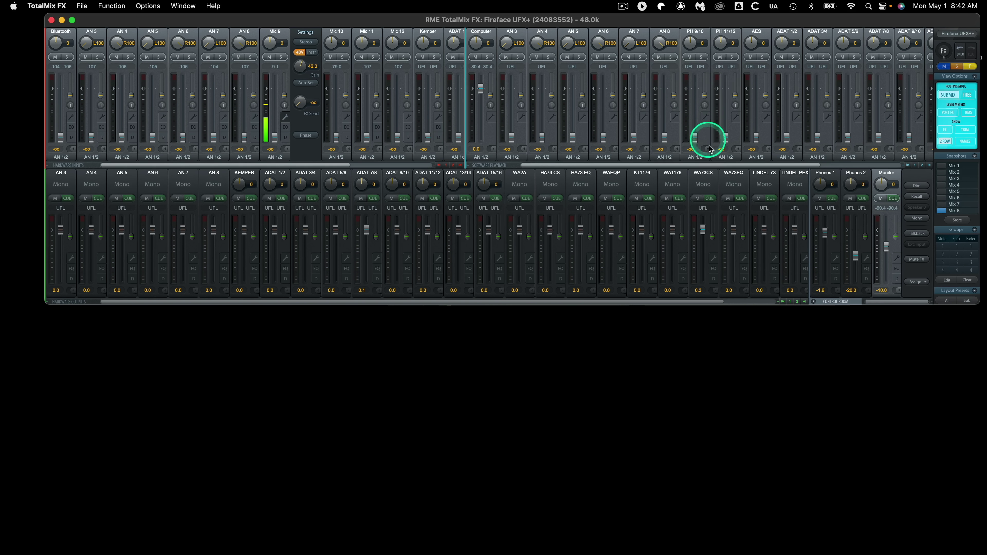
pyautogui.moveTo(705, 165); pyautogui.dragTo(599, 165)
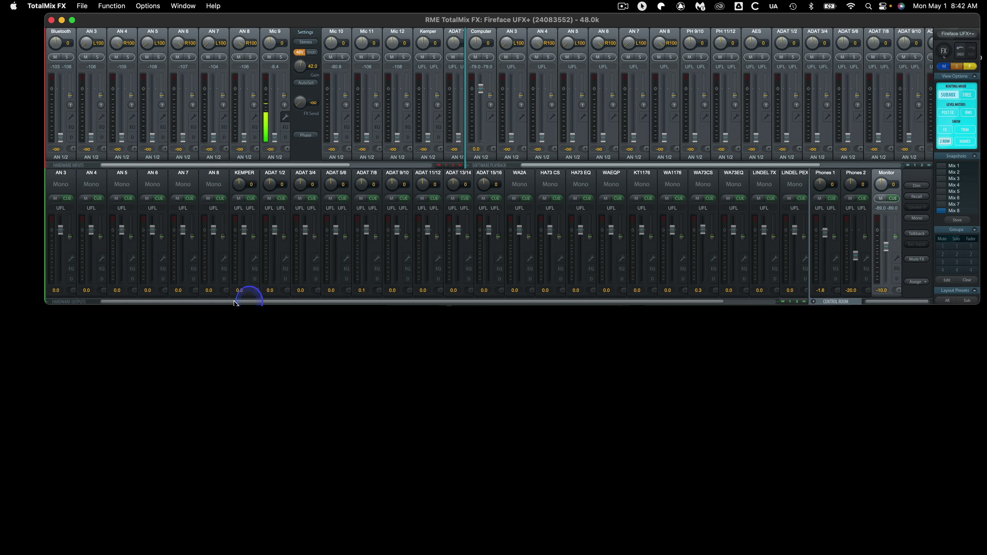
pyautogui.moveTo(273, 303); pyautogui.dragTo(504, 302)
pyautogui.moveTo(427, 302); pyautogui.dragTo(239, 300)
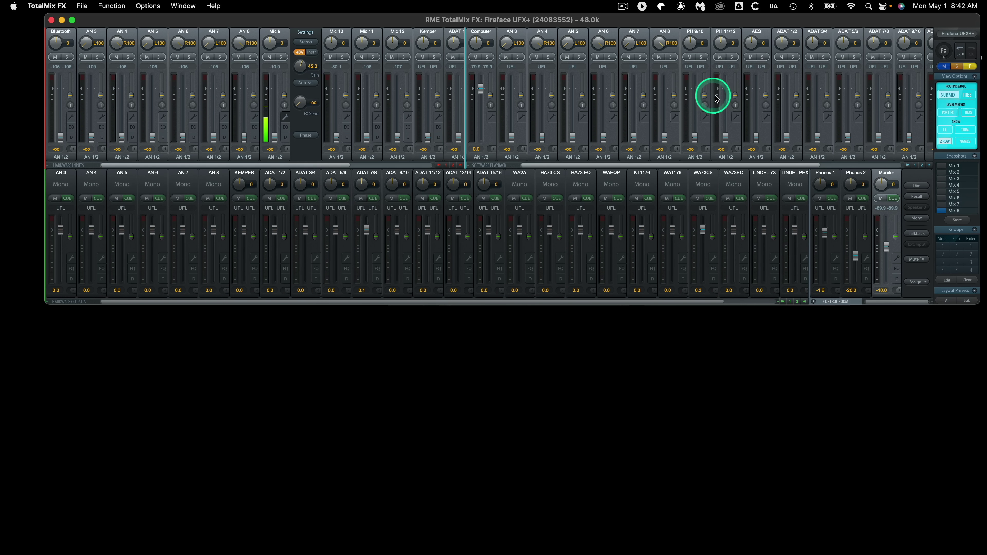
pyautogui.click(945, 141)
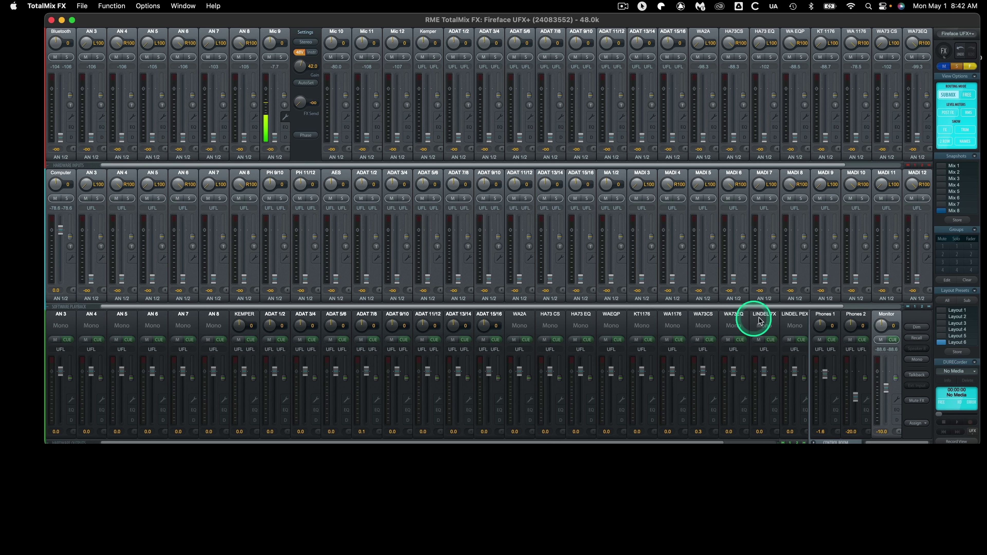
# Look through the hardware outputs as far as MA 39/40, and compare the original channel names with the custom ones.
pyautogui.moveTo(556, 443); pyautogui.dragTo(583, 442)
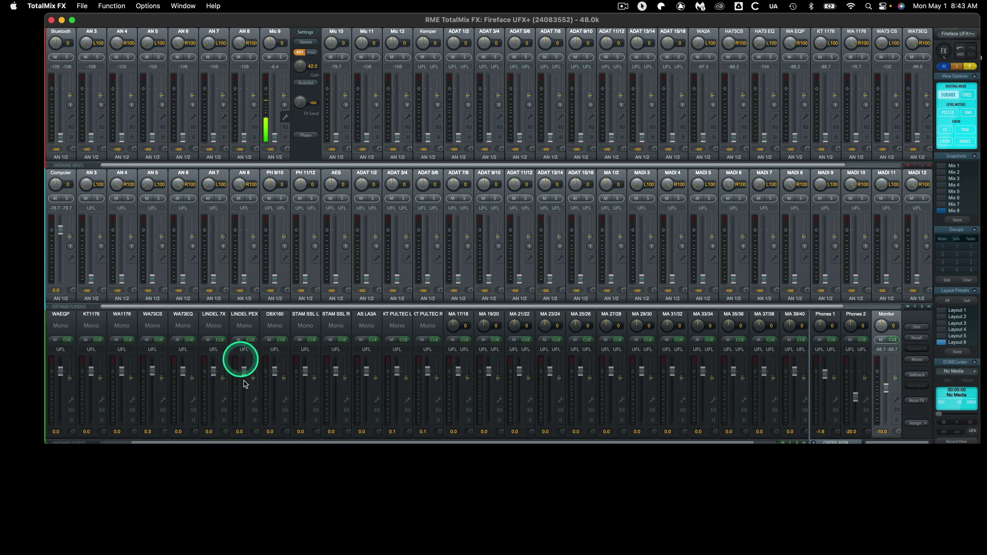
pyautogui.moveTo(408, 442); pyautogui.dragTo(383, 442)
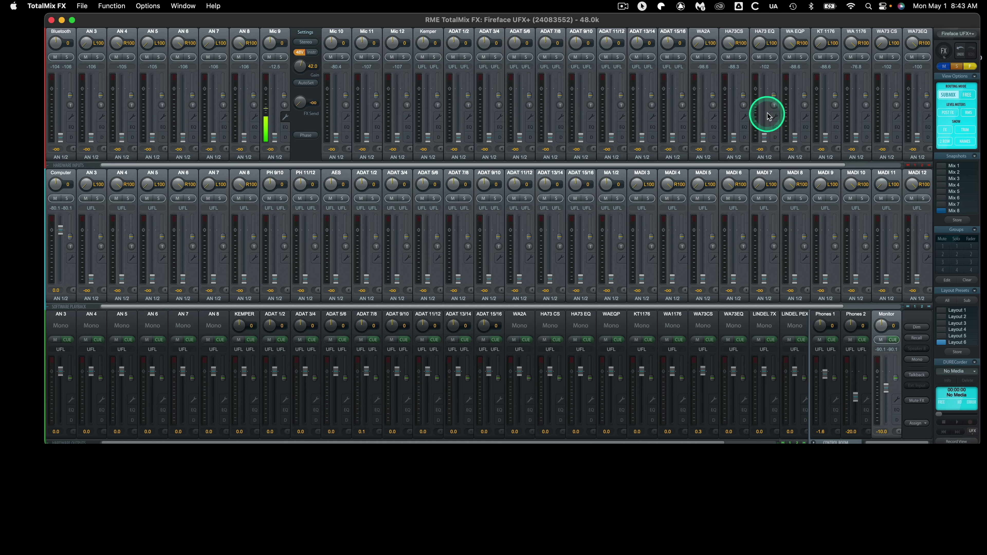
pyautogui.click(959, 142)
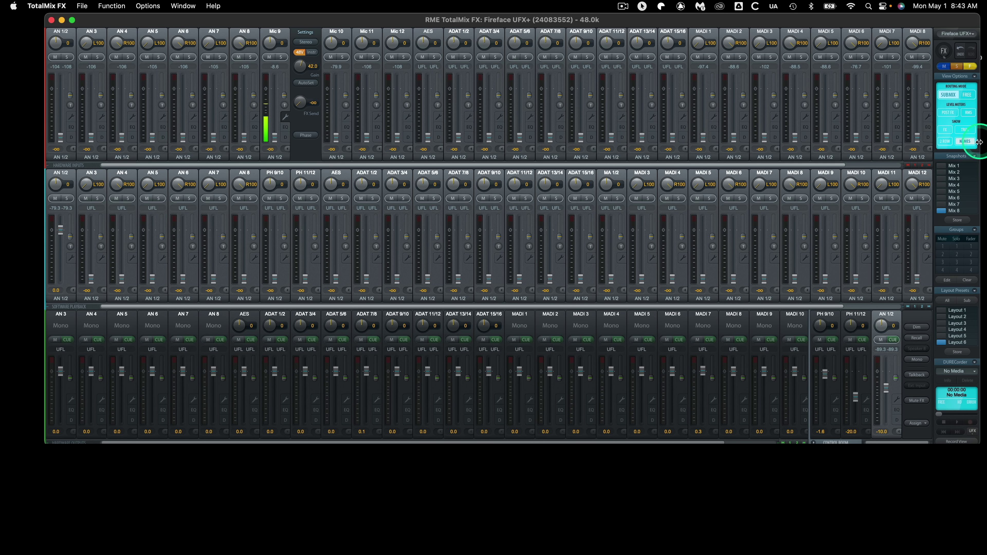
pyautogui.click(965, 142)
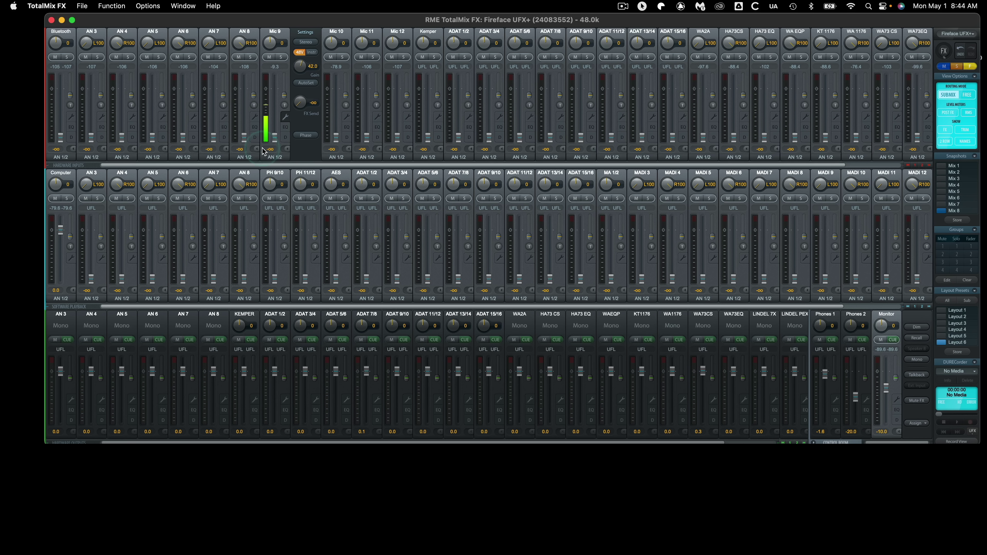
# Open Channel Layout and examine the channel lists for inputs, playbacks and outputs.
pyautogui.click(148, 6)
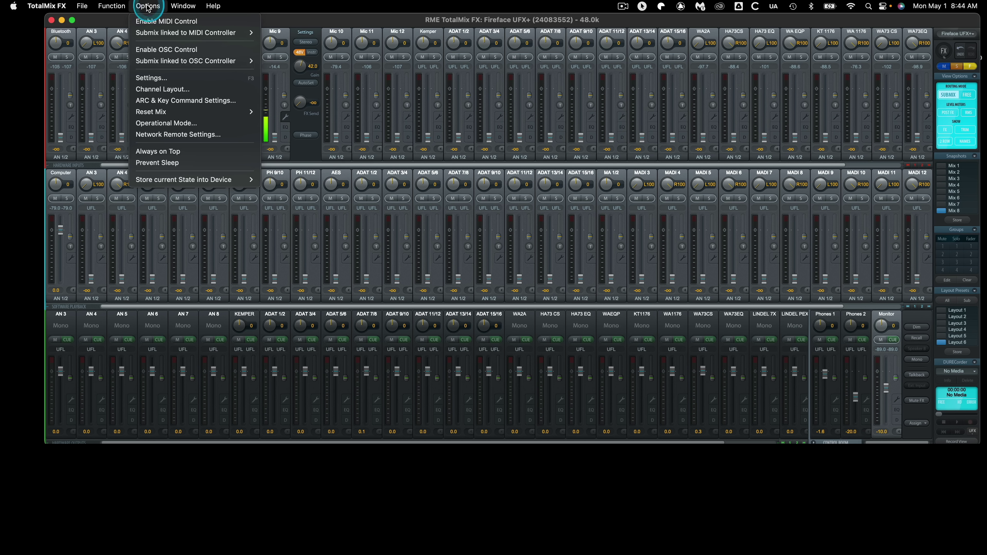
pyautogui.click(157, 89)
pyautogui.click(453, 102)
pyautogui.click(491, 102)
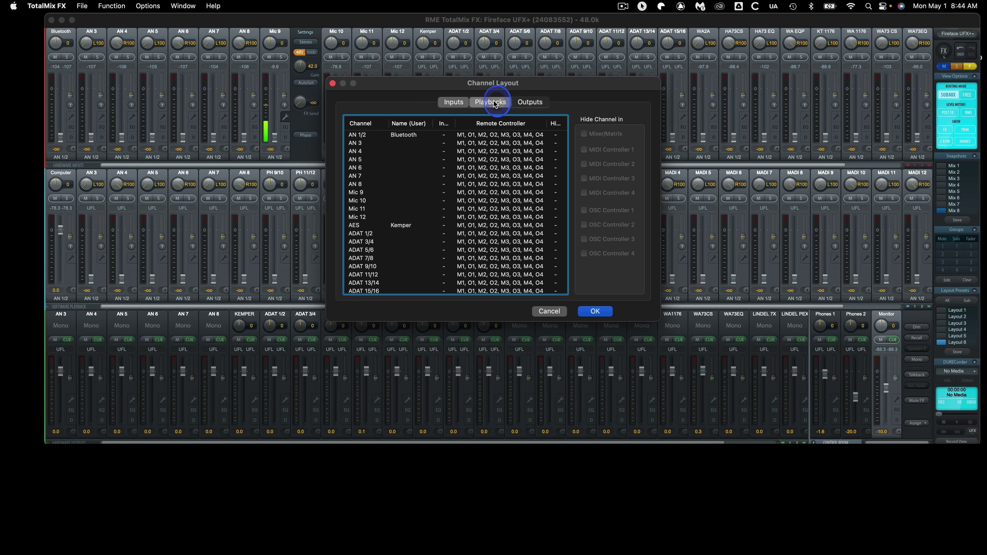
pyautogui.click(536, 103)
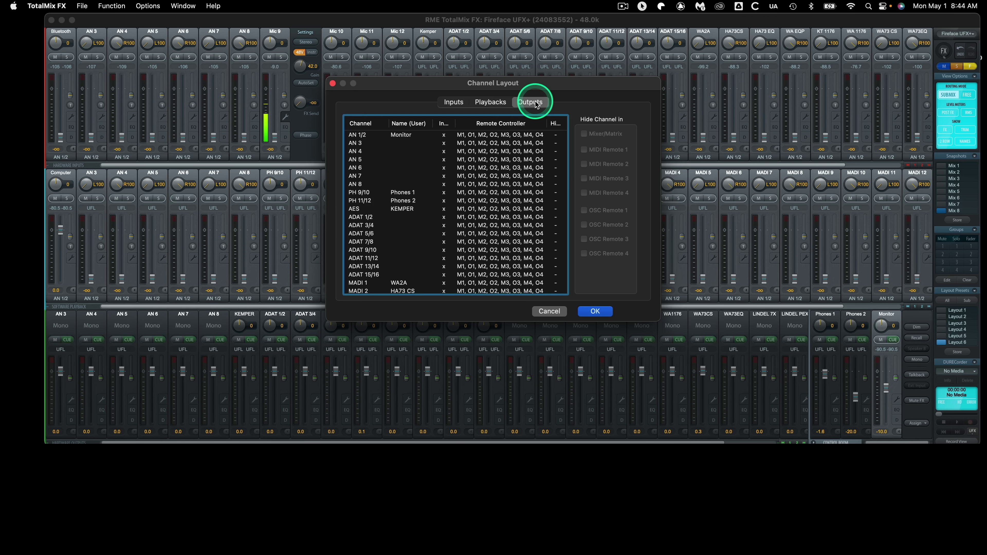
pyautogui.click(455, 102)
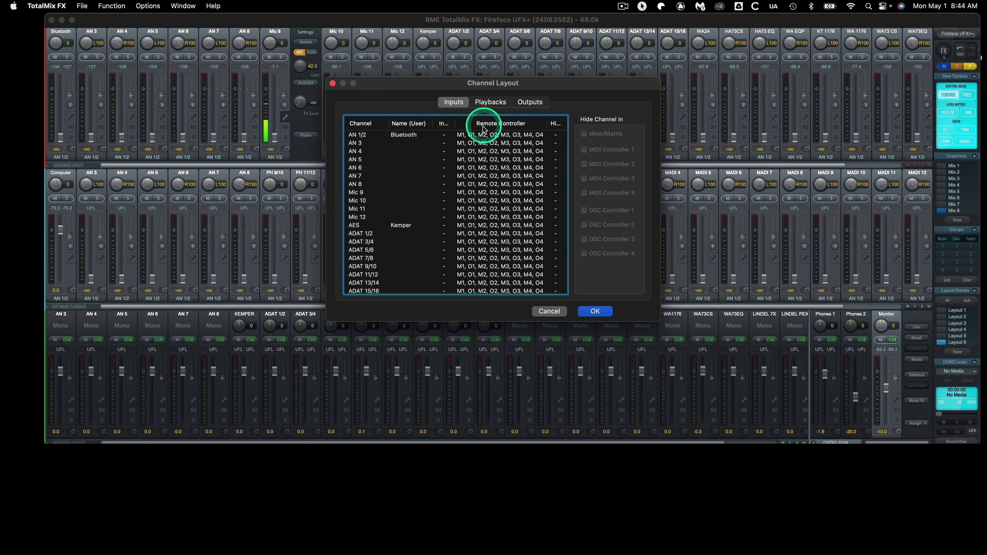
pyautogui.scroll(-3, 393, 148)
pyautogui.scroll(-3, 393, 148)
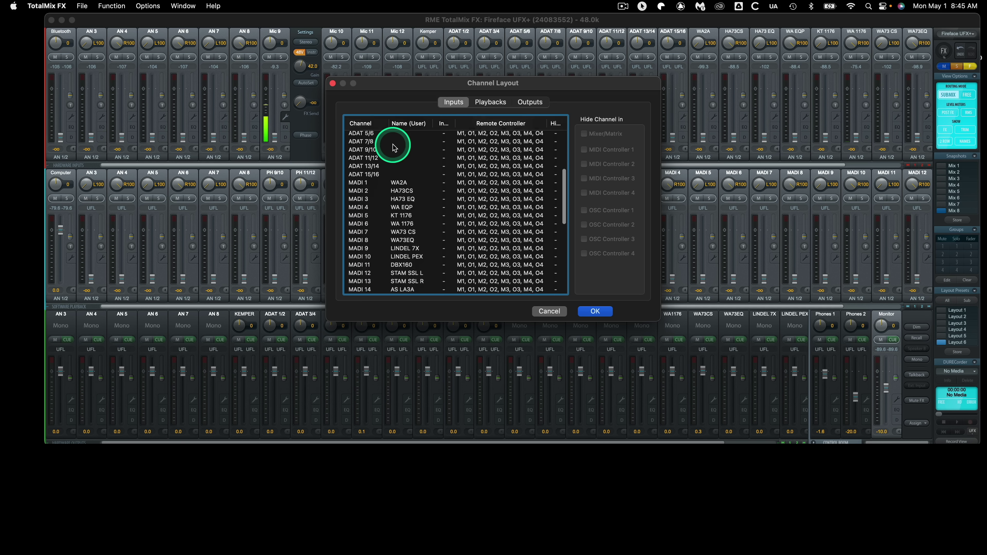
pyautogui.scroll(8, 393, 148)
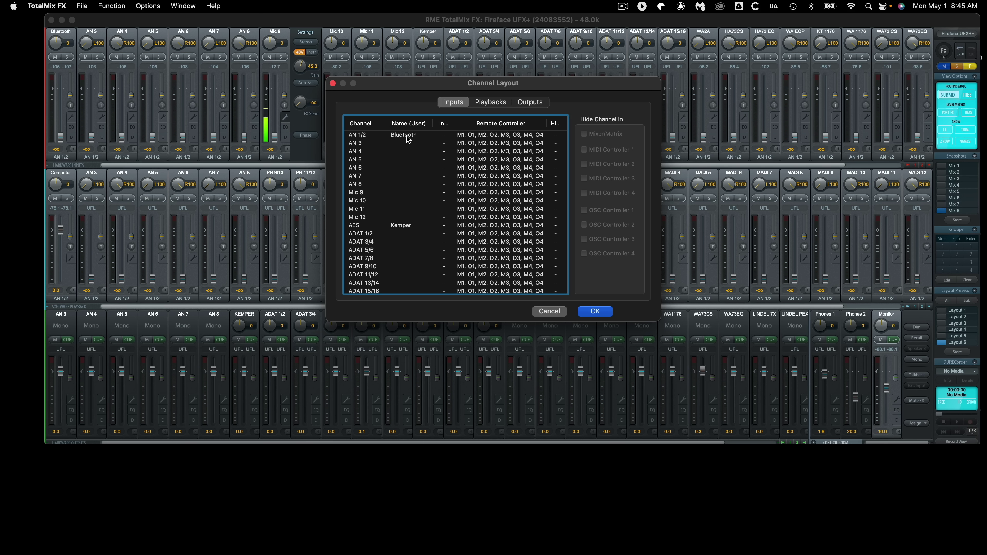
# Examine the custom names of the AN 1/2, AES and MADI channels in the Channel Layout input list.
pyautogui.click(403, 135)
pyautogui.click(357, 134)
pyautogui.click(404, 136)
pyautogui.click(412, 138)
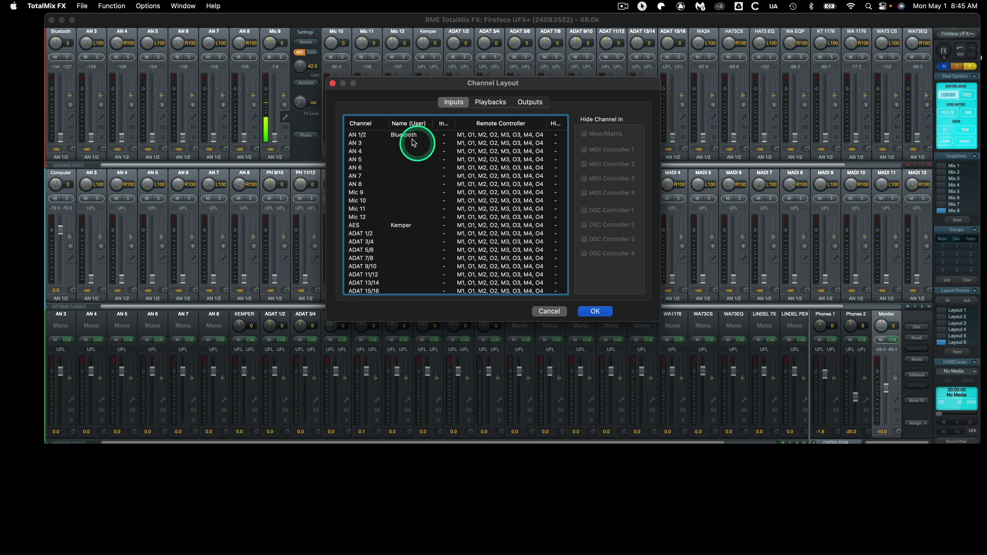
pyautogui.moveTo(400, 151); pyautogui.dragTo(402, 228)
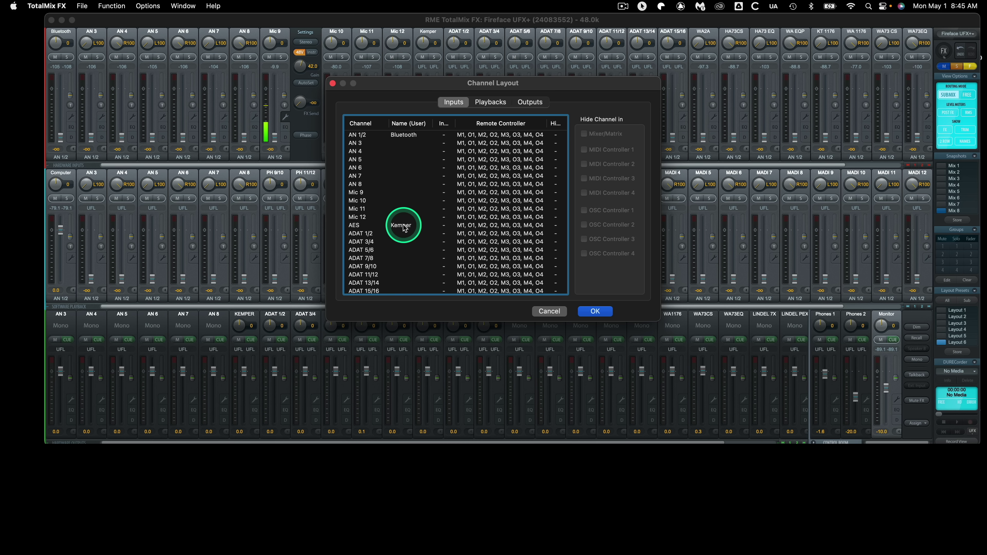
pyautogui.moveTo(393, 229); pyautogui.dragTo(507, 222)
pyautogui.scroll(-5, 507, 222)
pyautogui.scroll(-3, 449, 180)
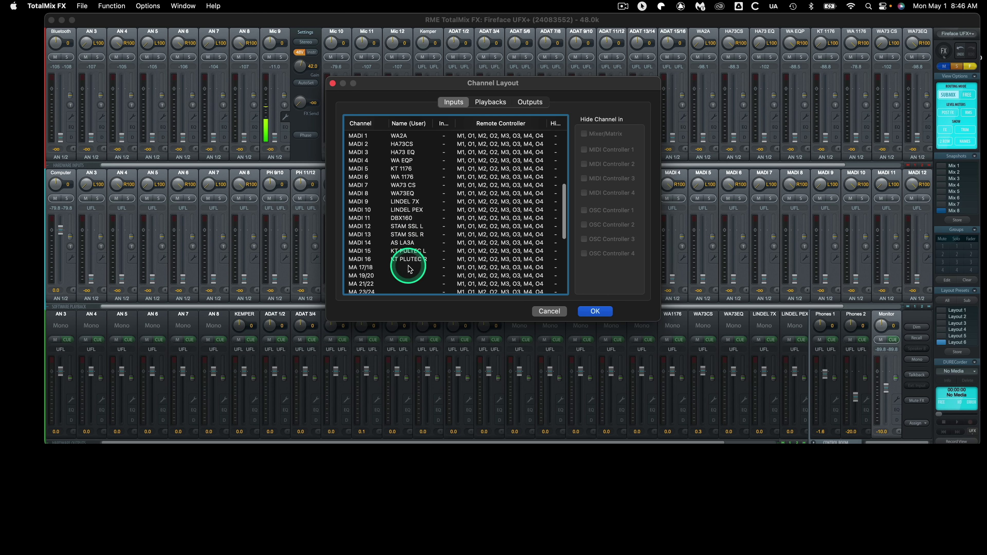
pyautogui.scroll(15, 426, 164)
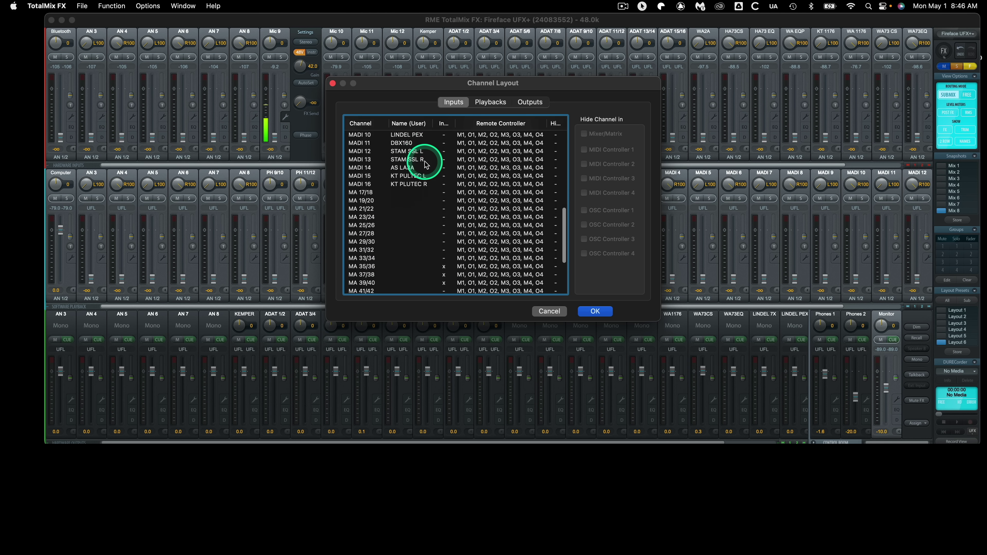
pyautogui.scroll(3, 426, 164)
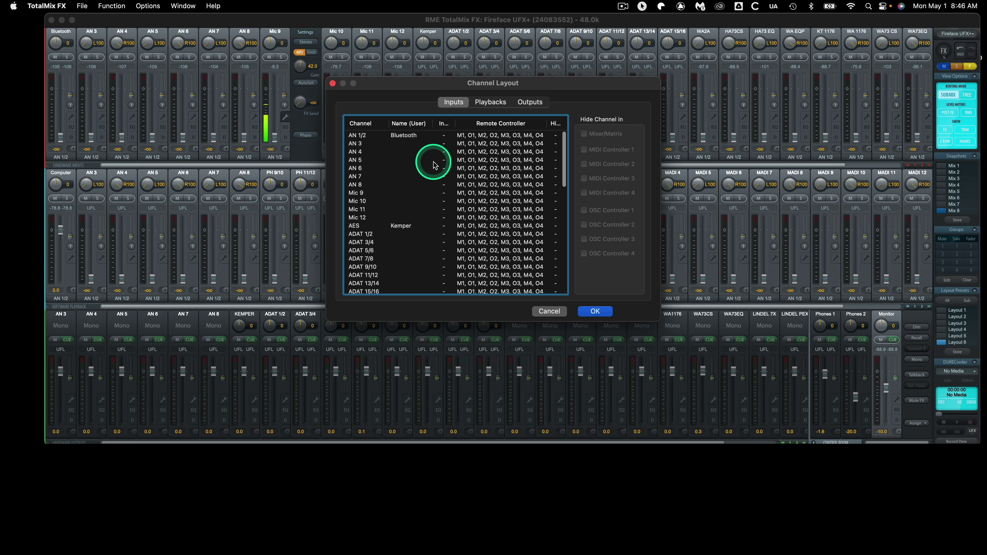